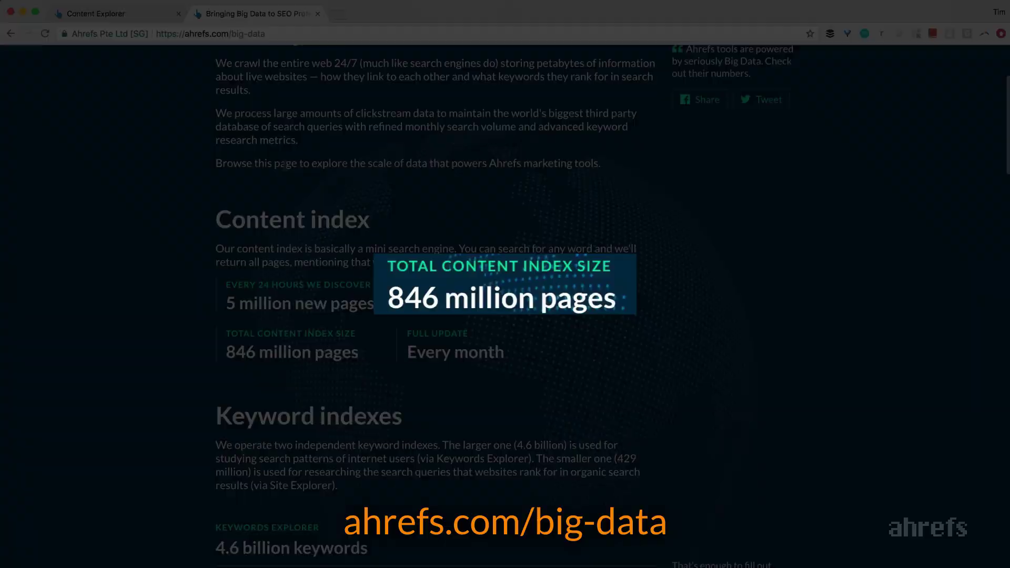
Close the big-data tab and search for 'cats' in article titles only.
{"action": "left_click", "coordinate": [317, 14]}
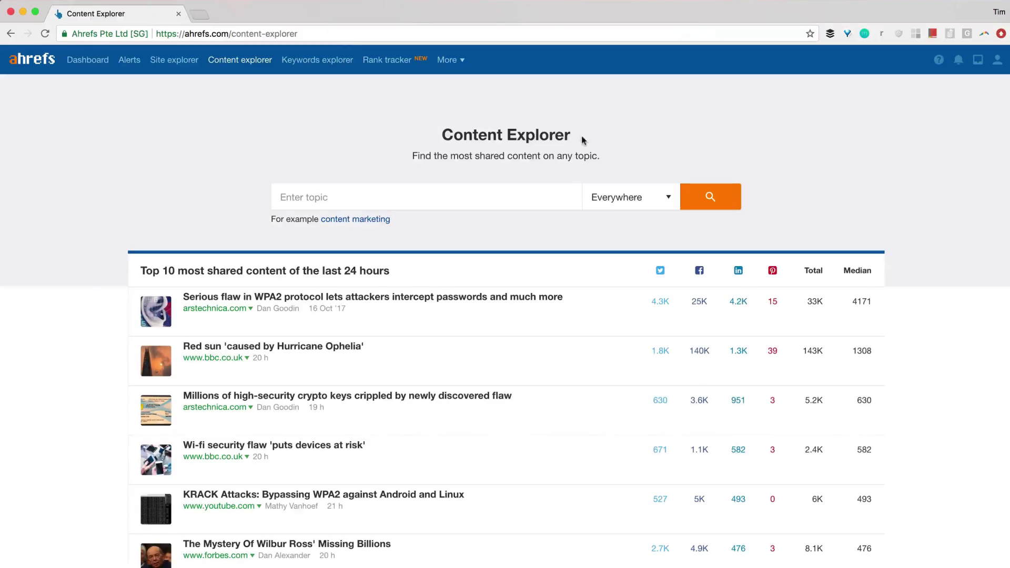
{"action": "left_click", "coordinate": [653, 202]}
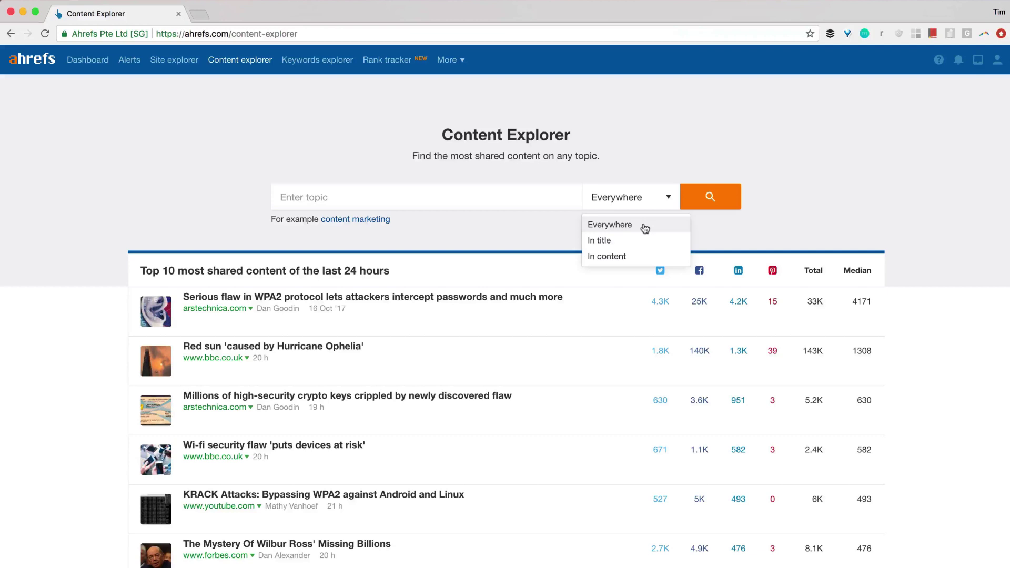
{"action": "left_click", "coordinate": [623, 240]}
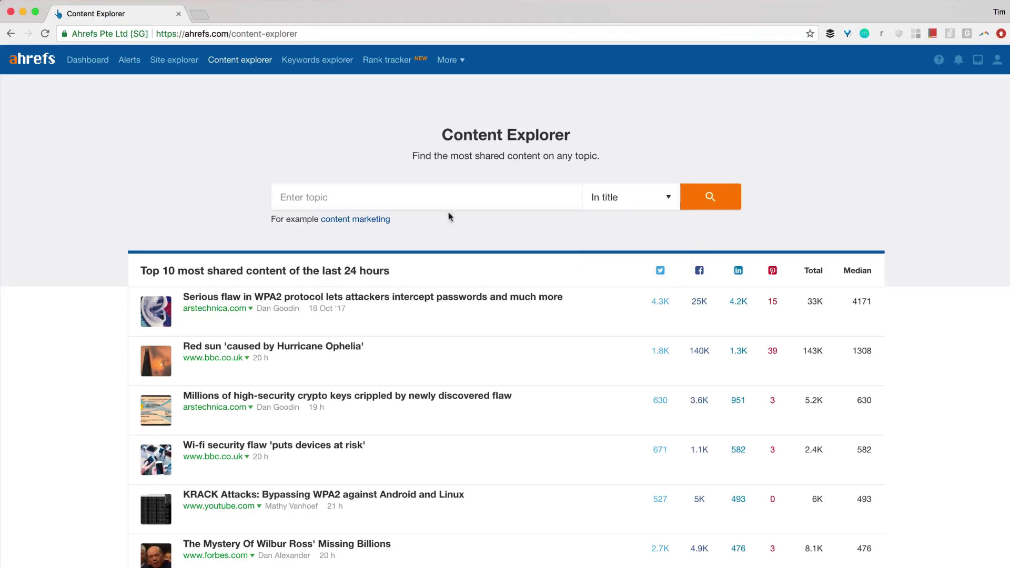
{"action": "left_click", "coordinate": [444, 198]}
{"action": "type", "text": "cats"}
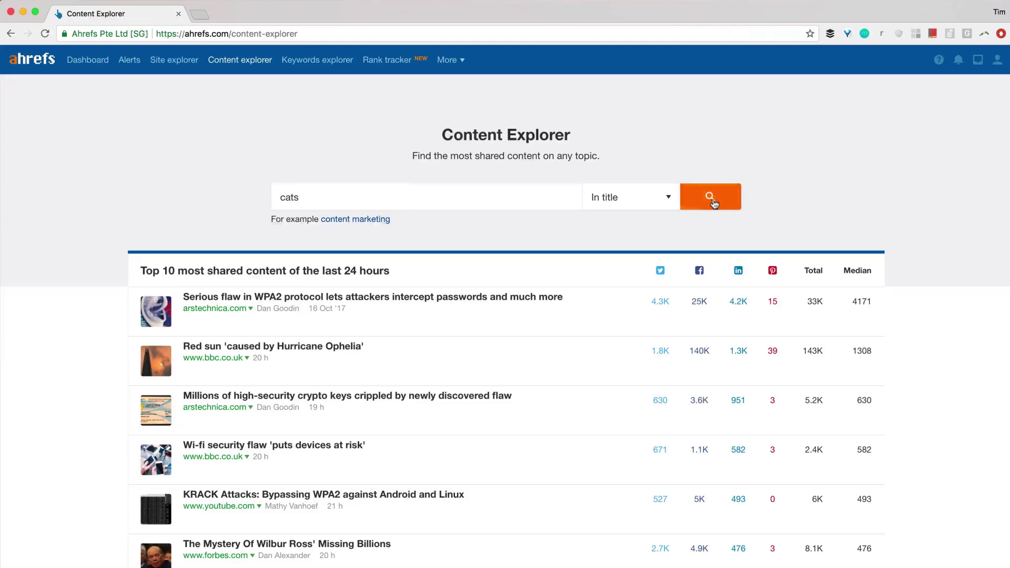
{"action": "left_click", "coordinate": [711, 198]}
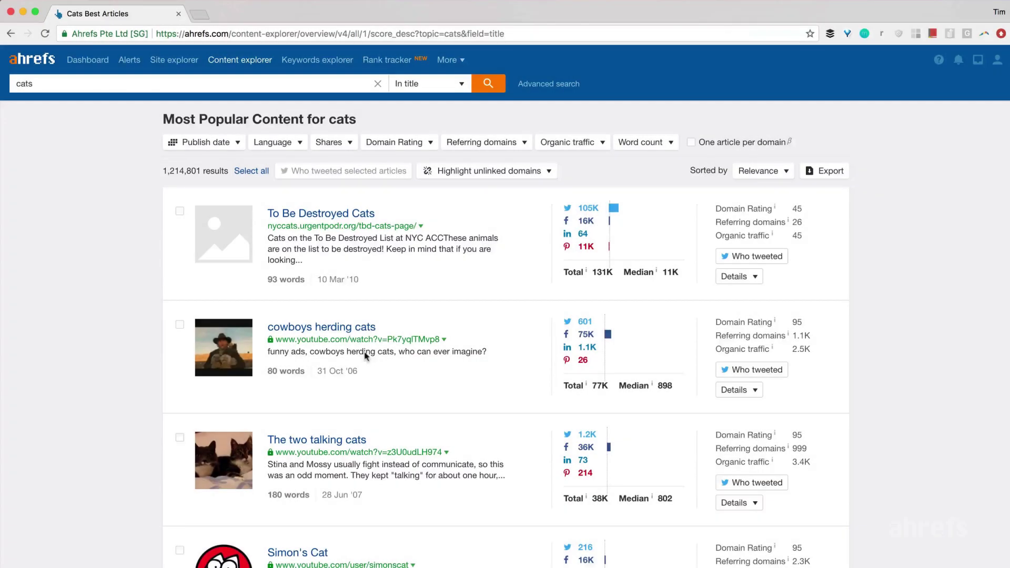
Filter the cats results to 1,000+ organic traffic and highlight the 2,165 result count.
{"action": "left_click", "coordinate": [592, 148]}
{"action": "type", "text": "1000"}
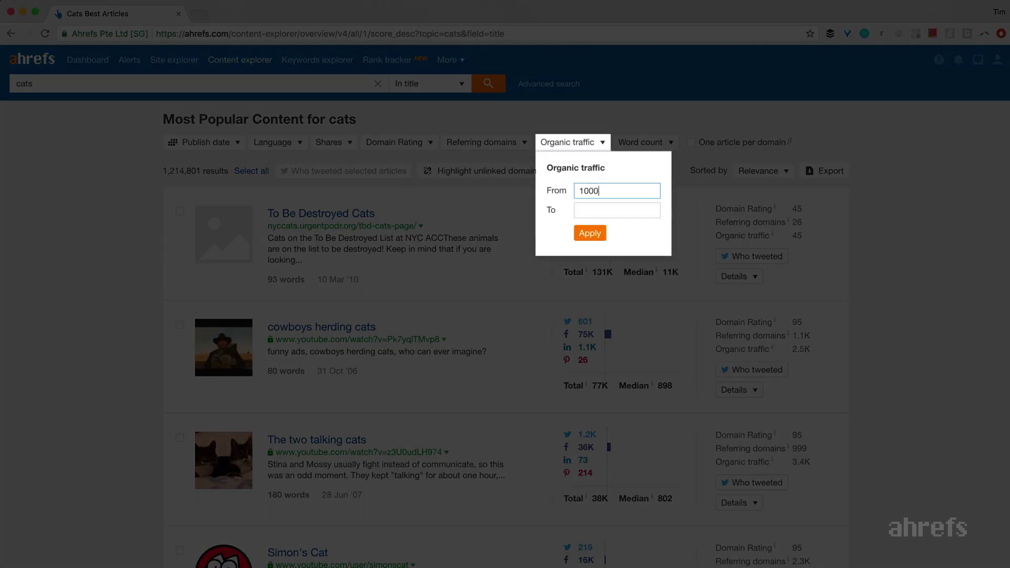
{"action": "left_click", "coordinate": [590, 233]}
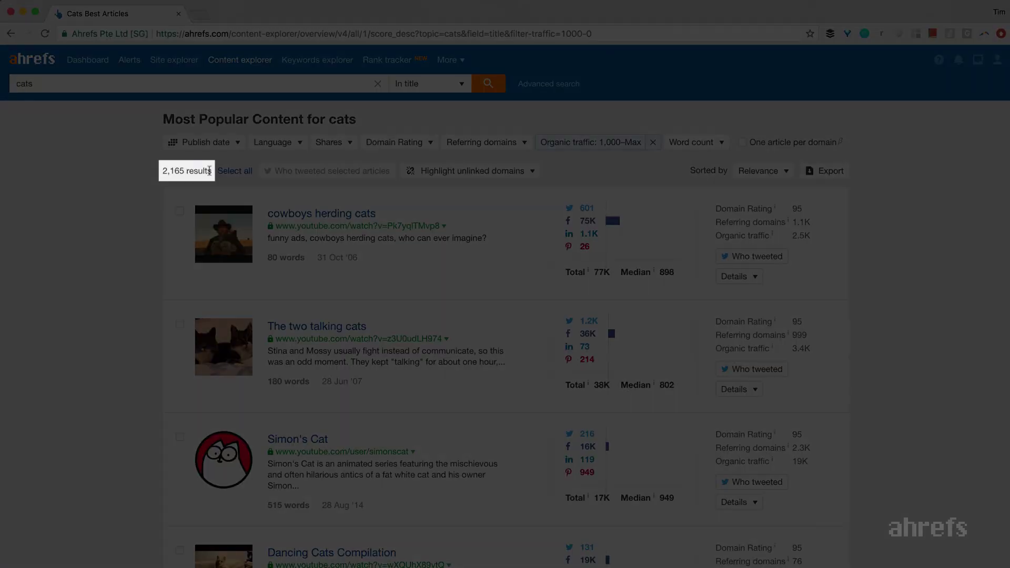
{"action": "left_click_drag", "start_coordinate": [212, 171], "coordinate": [164, 172]}
{"action": "left_click", "coordinate": [116, 211]}
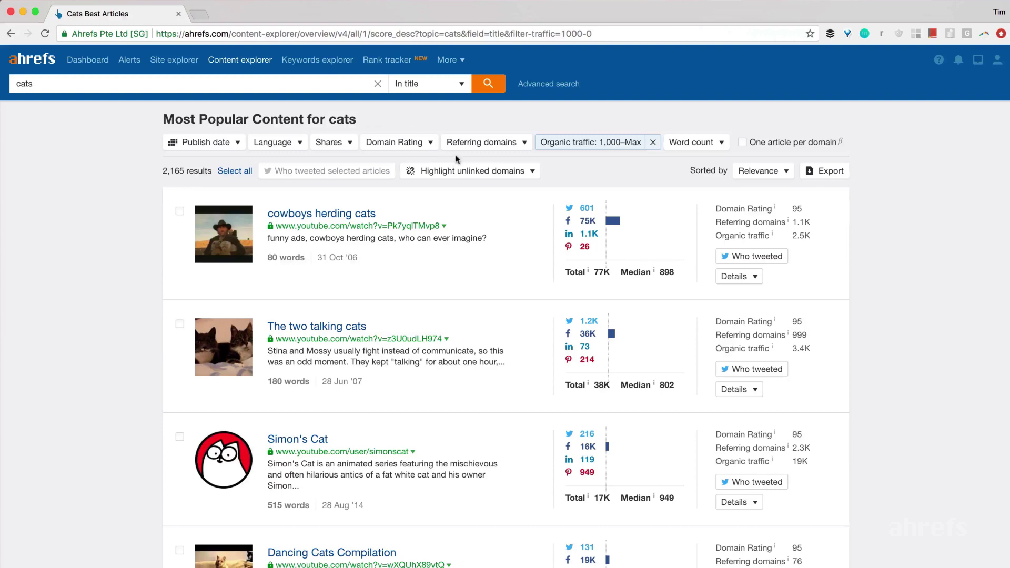
Limit the results to pages with 0 referring domains.
{"action": "left_click", "coordinate": [509, 143]}
{"action": "left_click", "coordinate": [496, 210]}
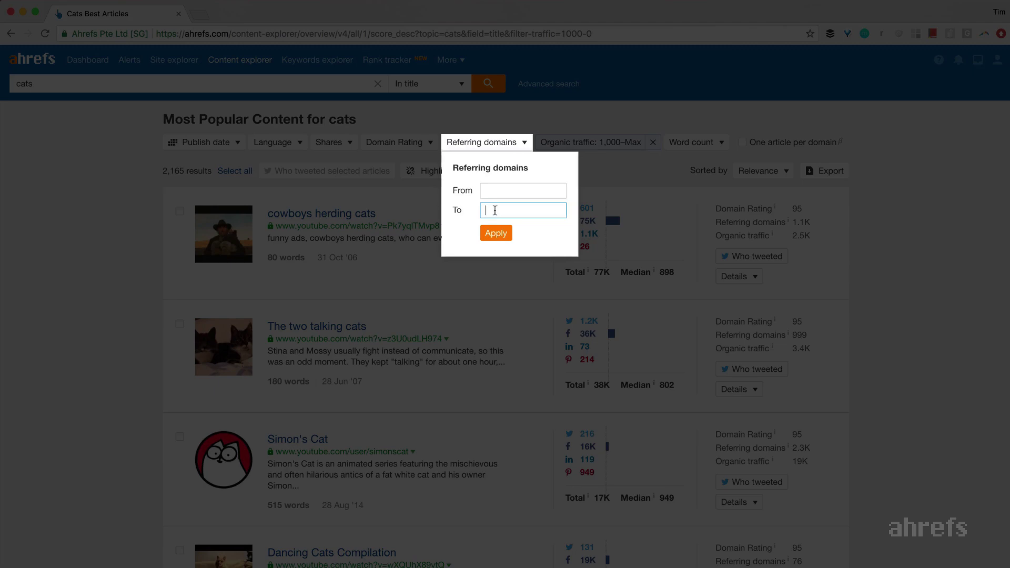
{"action": "type", "text": "0"}
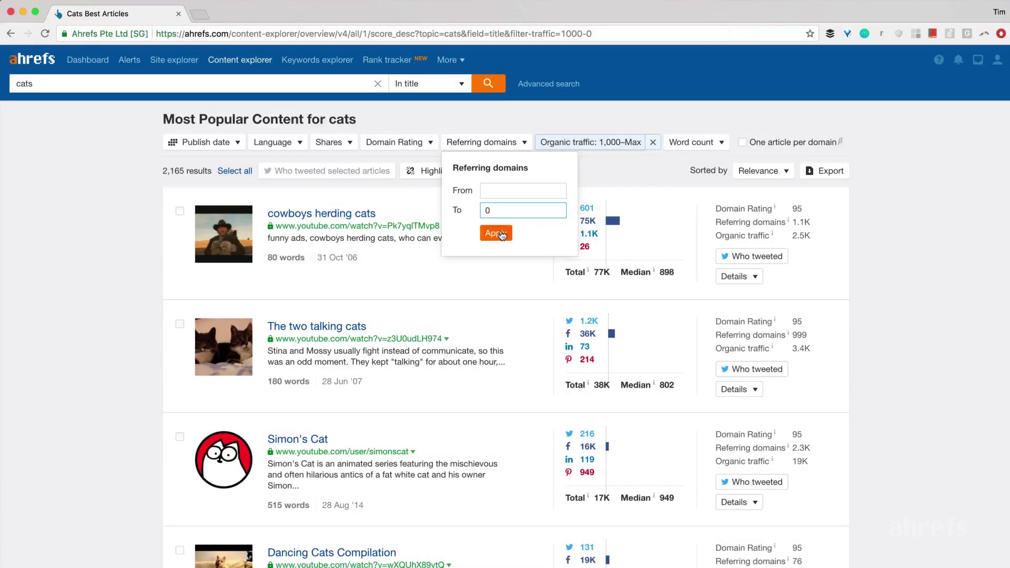
{"action": "left_click", "coordinate": [500, 234]}
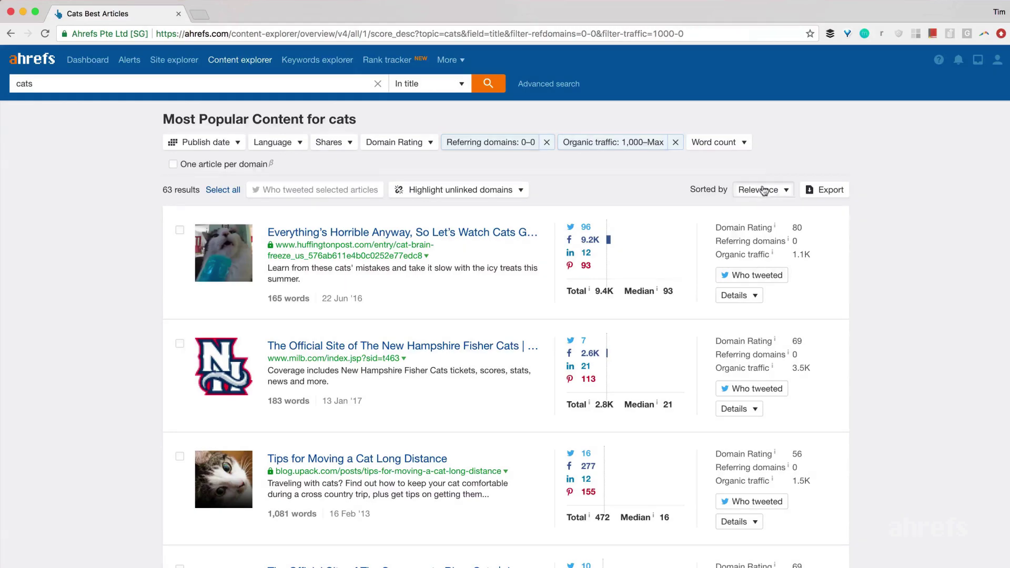
Sort the 63 results by search traffic and scroll down the list.
{"action": "left_click", "coordinate": [762, 190]}
{"action": "left_click", "coordinate": [764, 242]}
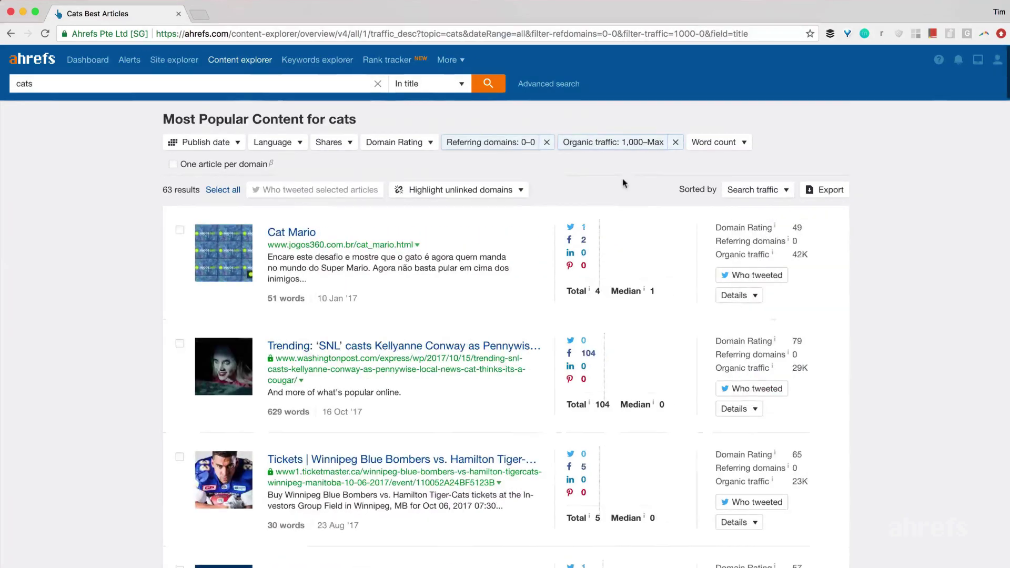
{"action": "scroll", "coordinate": [623, 178], "scroll_direction": "down", "scroll_amount": 10}
{"action": "scroll", "coordinate": [623, 182], "scroll_direction": "down", "scroll_amount": 12}
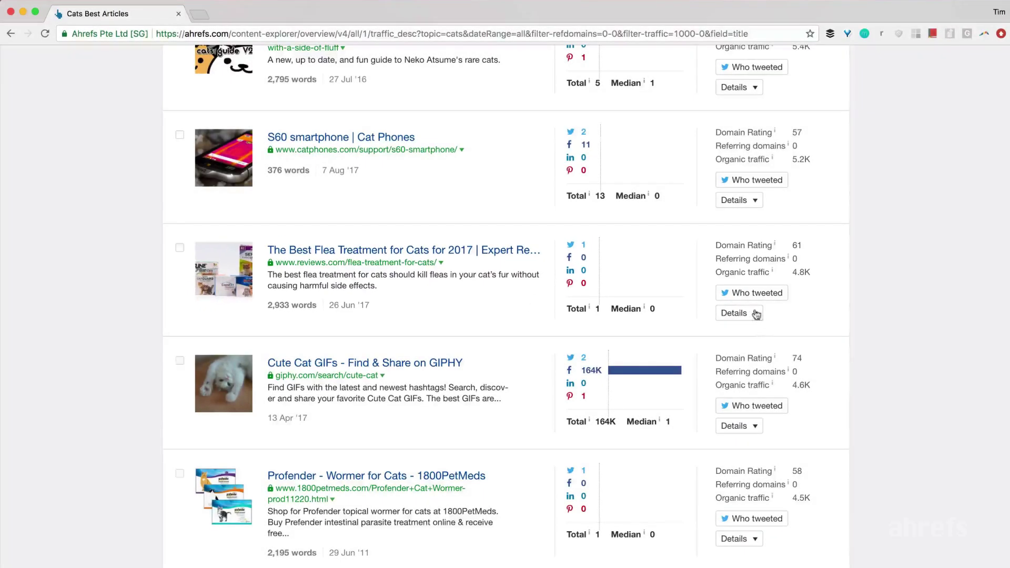
Expand the flea treatment article's details, review its organic keywords, then collapse them.
{"action": "left_click", "coordinate": [754, 314]}
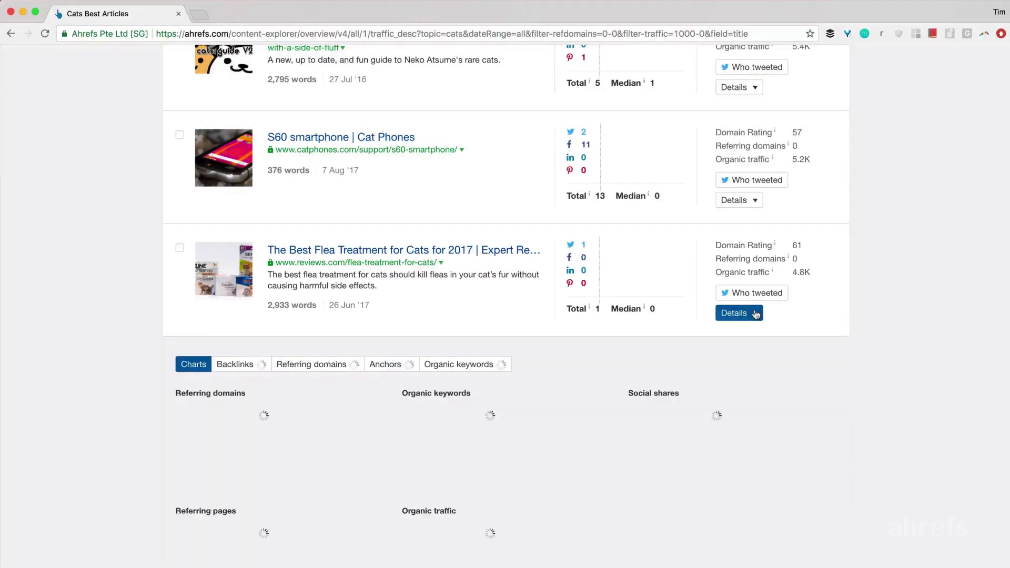
{"action": "left_click", "coordinate": [480, 365]}
{"action": "scroll", "coordinate": [569, 307], "scroll_direction": "down", "scroll_amount": 3}
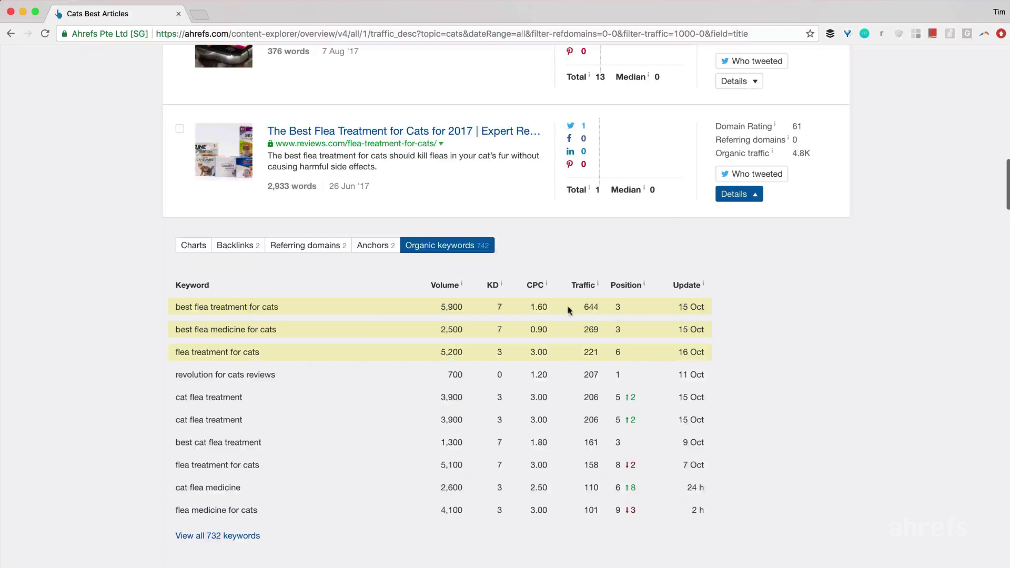
{"action": "left_click", "coordinate": [750, 196]}
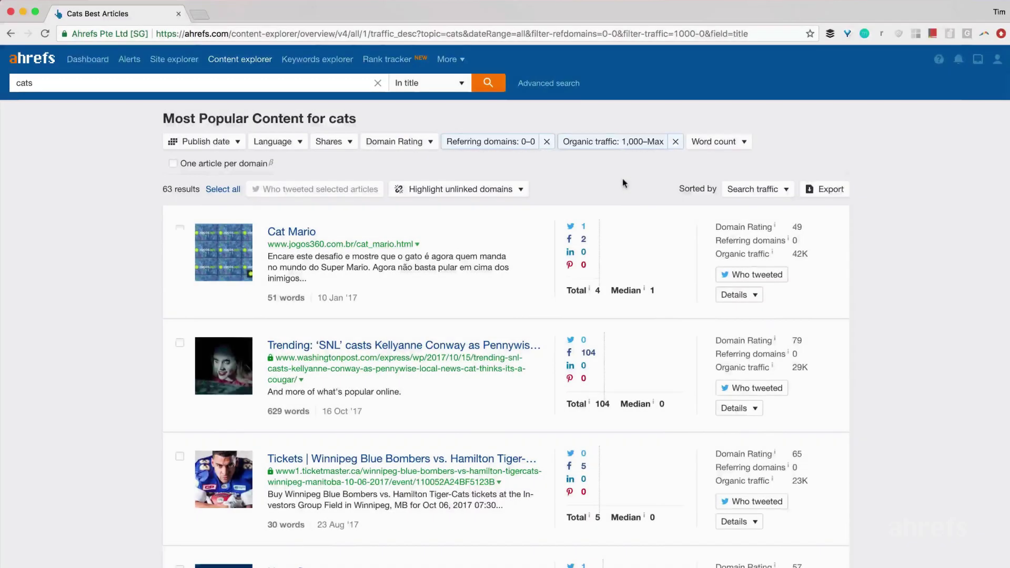
Replace the topic 'cats' with 'kittens' and run the search.
{"action": "left_click", "coordinate": [210, 82]}
{"action": "key", "text": "super+a"}
{"action": "type", "text": "kittens"}
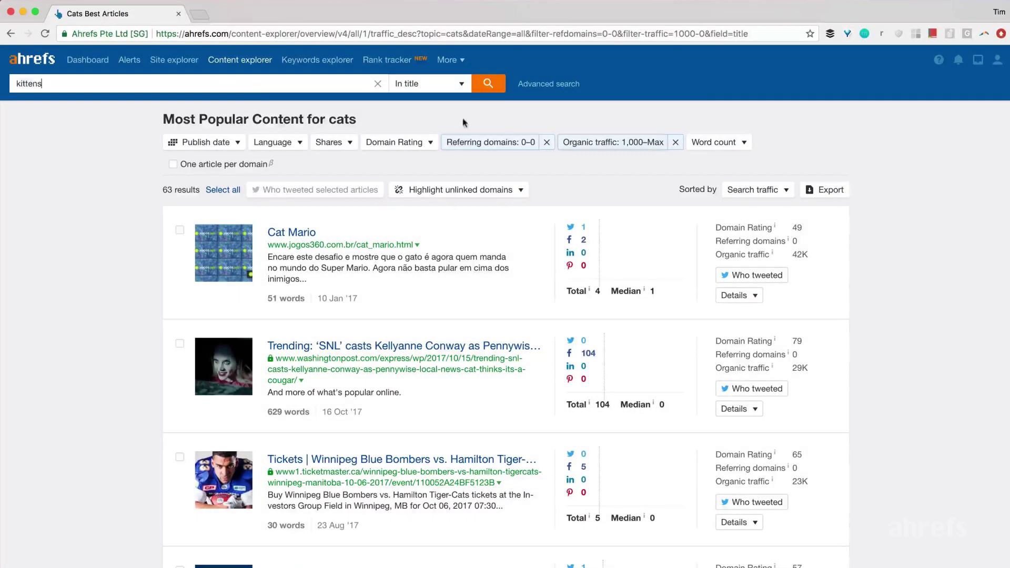
{"action": "left_click", "coordinate": [489, 86]}
Filter the kittens results to 100+ organic traffic.
{"action": "left_click", "coordinate": [590, 143]}
{"action": "left_click", "coordinate": [592, 190]}
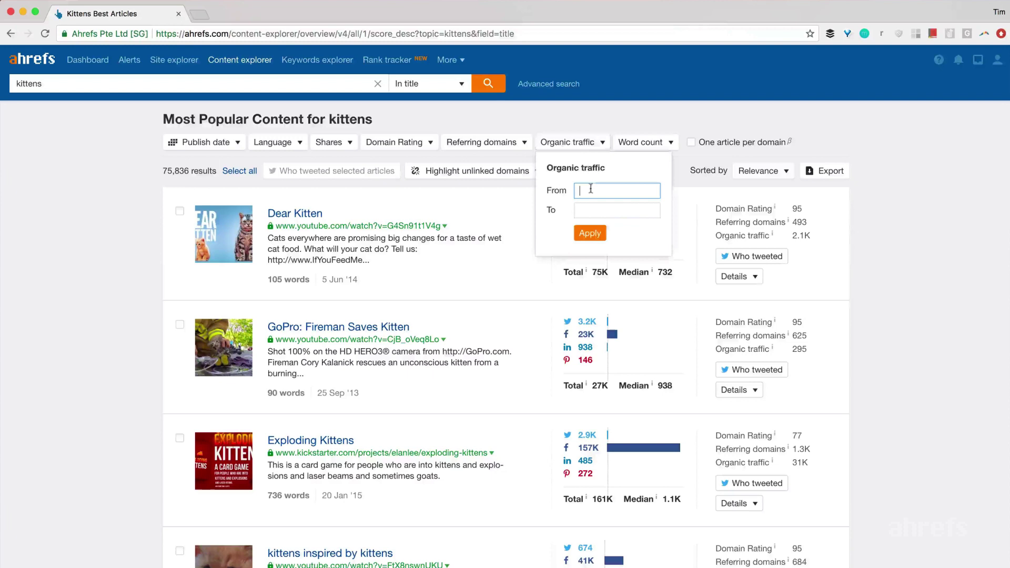
{"action": "type", "text": "100"}
{"action": "left_click", "coordinate": [586, 236]}
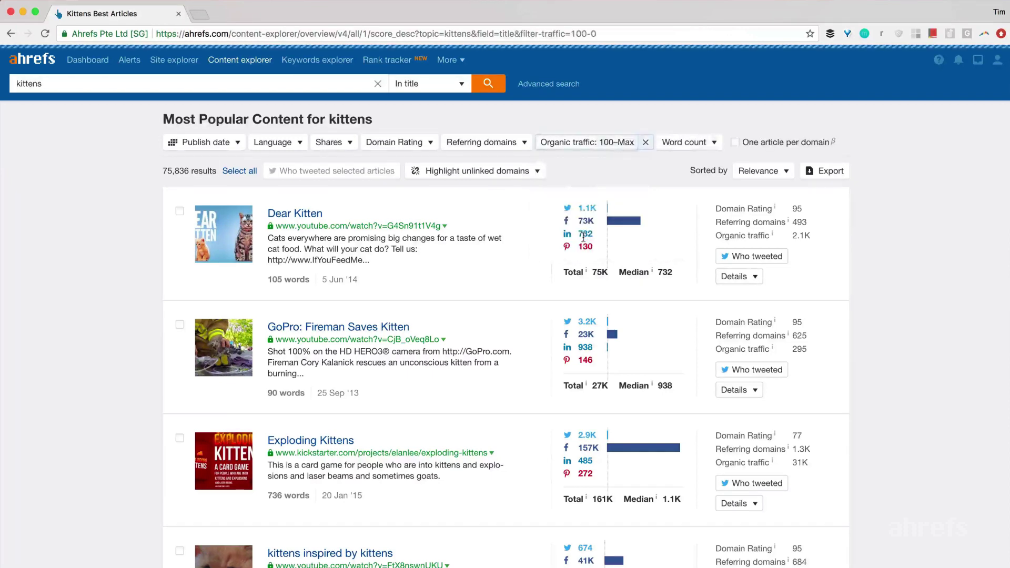
Cap referring domains at a maximum of 20.
{"action": "left_click", "coordinate": [512, 143]}
{"action": "left_click", "coordinate": [510, 209]}
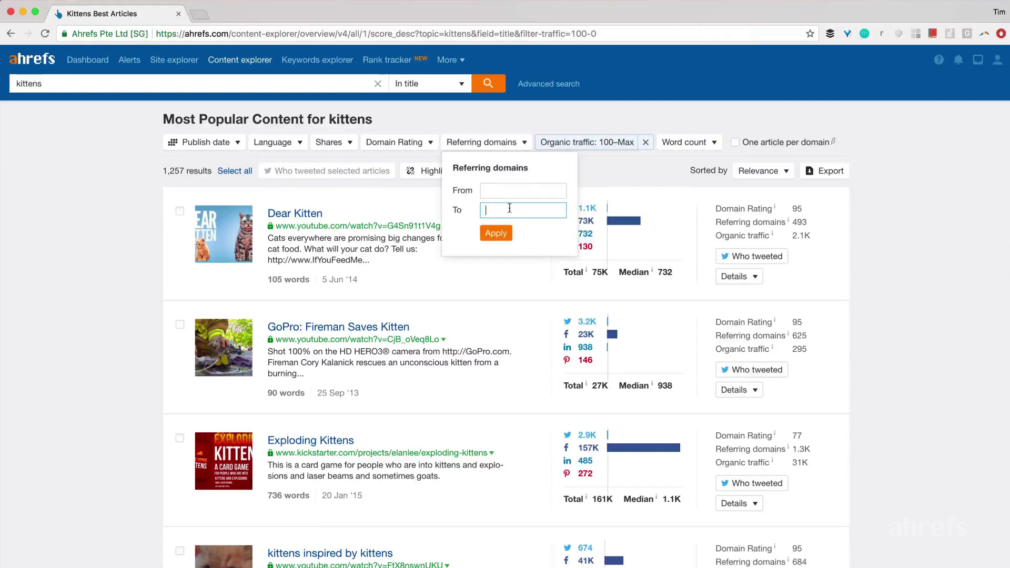
{"action": "type", "text": "20"}
{"action": "left_click", "coordinate": [495, 233]}
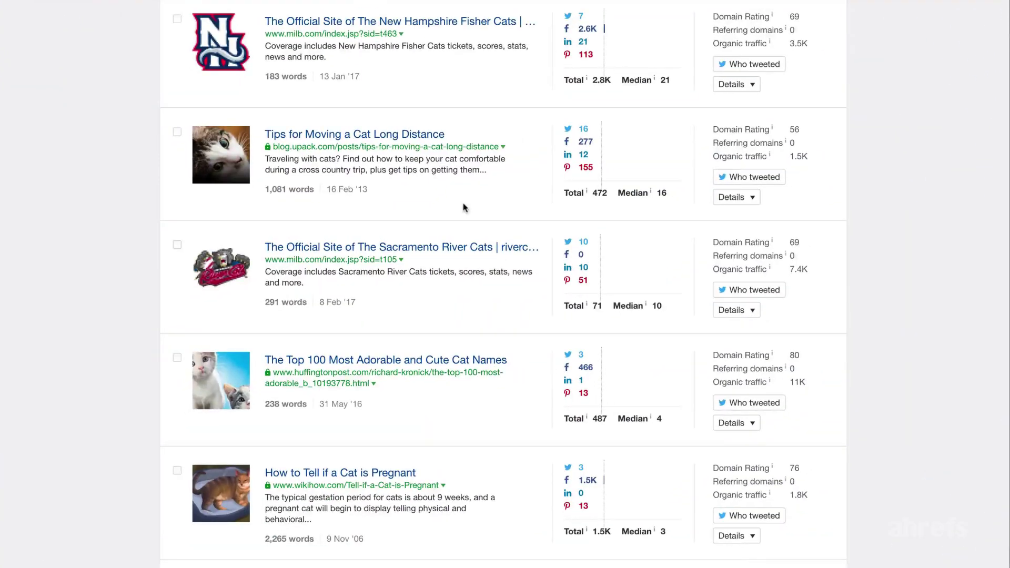
Scroll through the filtered cats results to review social shares and traffic figures.
{"action": "scroll", "coordinate": [464, 208], "scroll_direction": "down", "scroll_amount": 4}
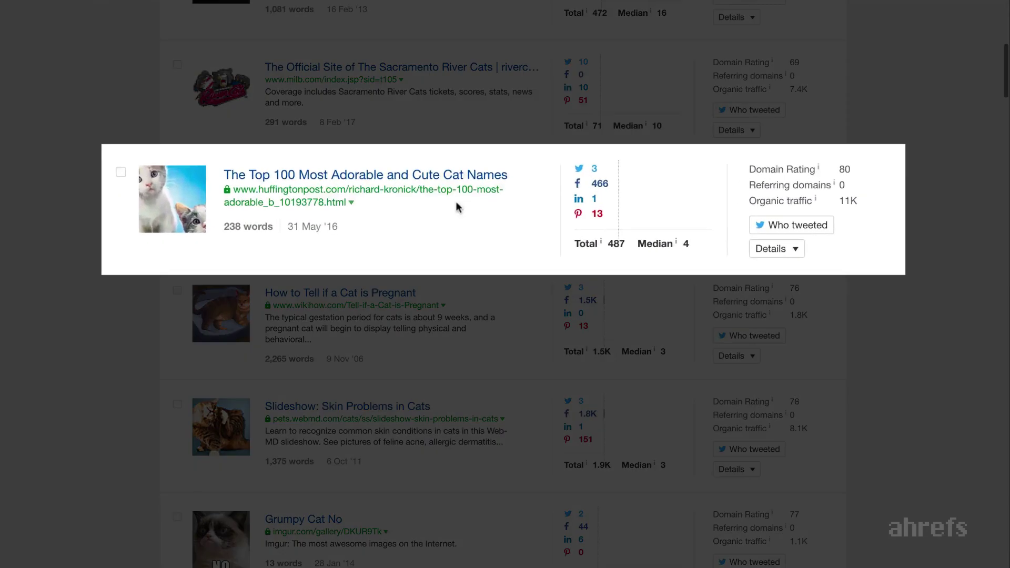